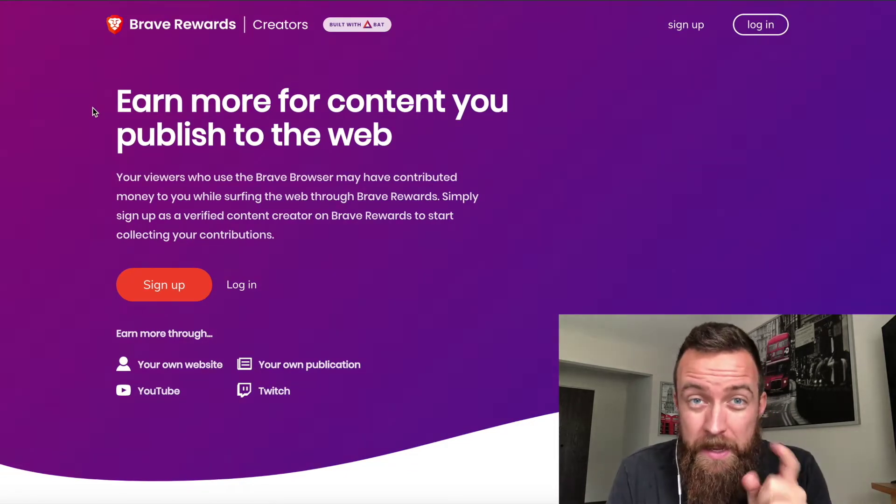
# Open the creator account login form on Brave Rewards Creators
pyautogui.click(240, 285)
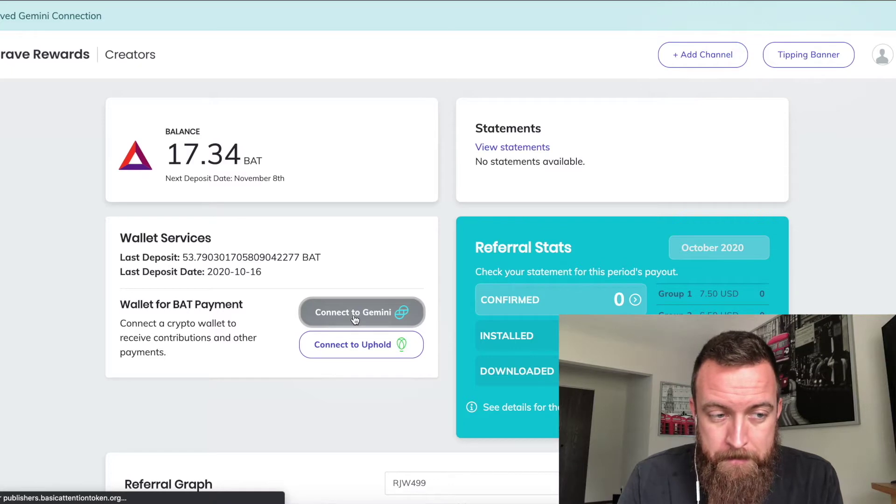
# Link a Gemini wallet to the creator account and allow Brave Creator access
pyautogui.click(354, 318)
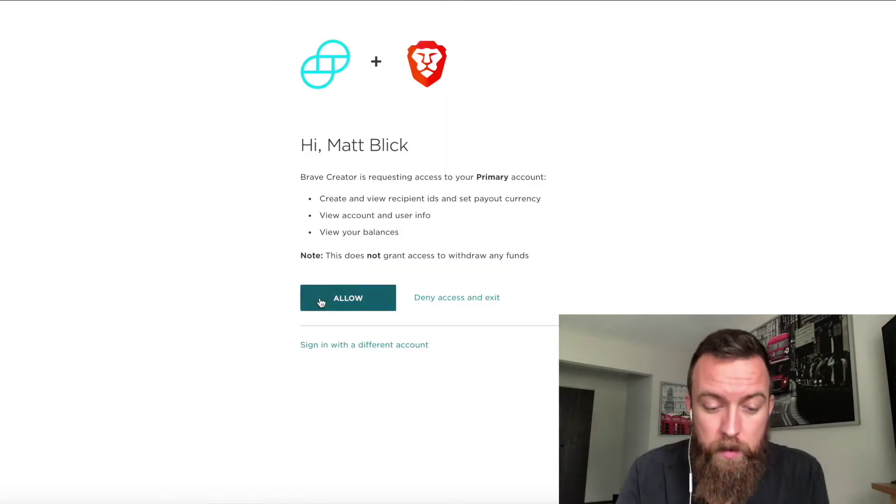
pyautogui.click(332, 298)
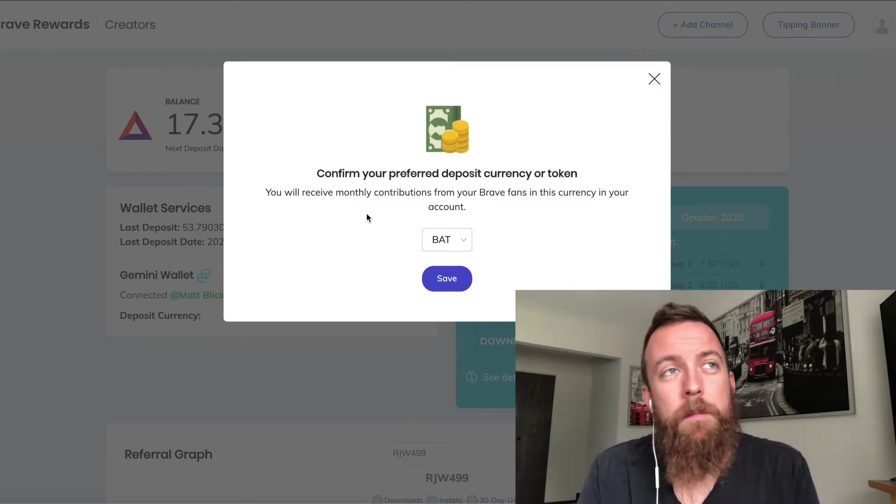
# Keep BAT in the deposit currency list and save it as preferred currency
pyautogui.click(457, 239)
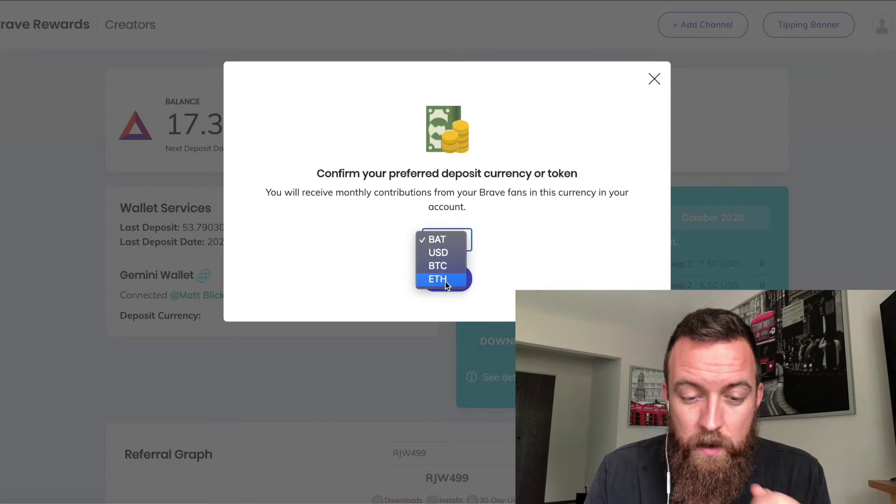
pyautogui.click(445, 240)
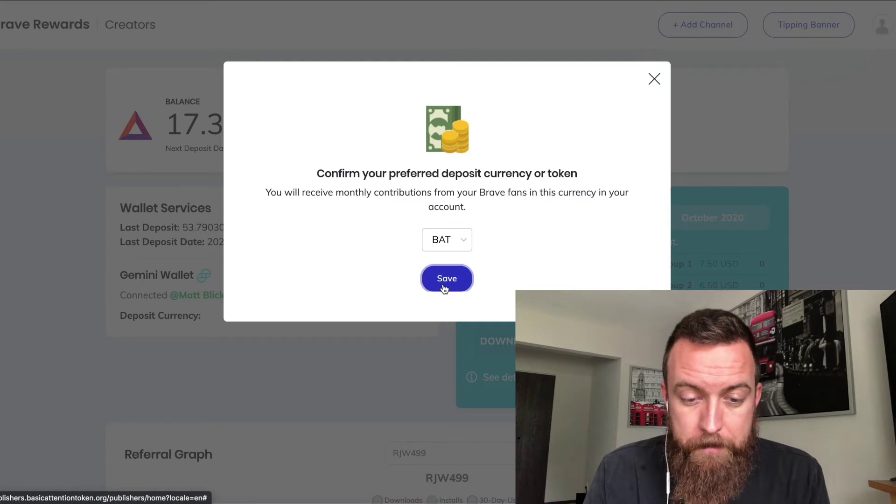
pyautogui.click(445, 286)
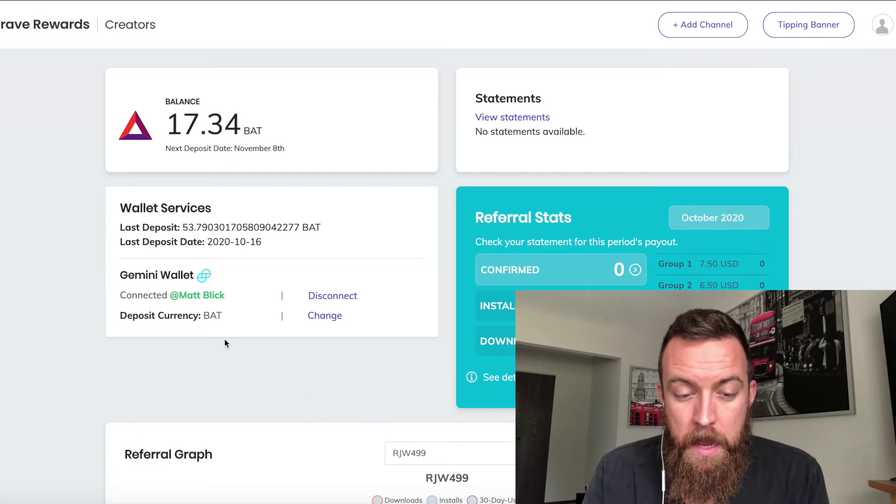
# Scroll the dashboard to check the Gemini wallet connection and BAT deposit currency
pyautogui.scroll(-1, 69, 331)
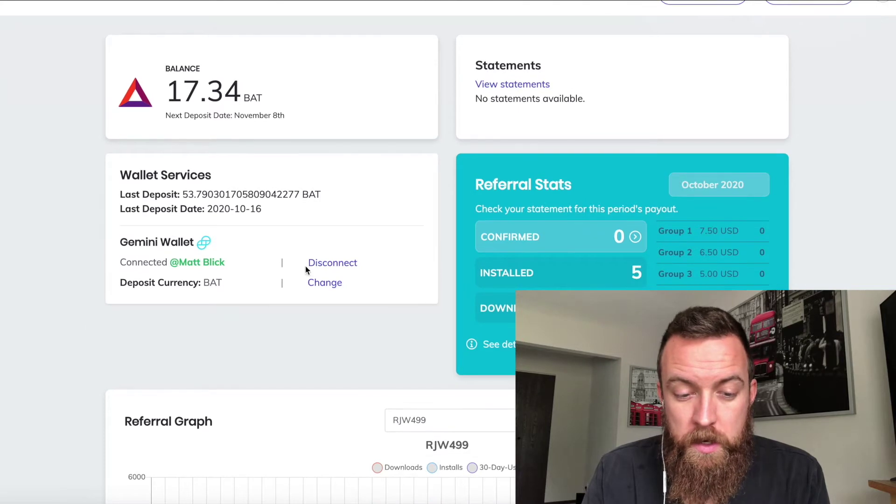
pyautogui.scroll(1, 112, 276)
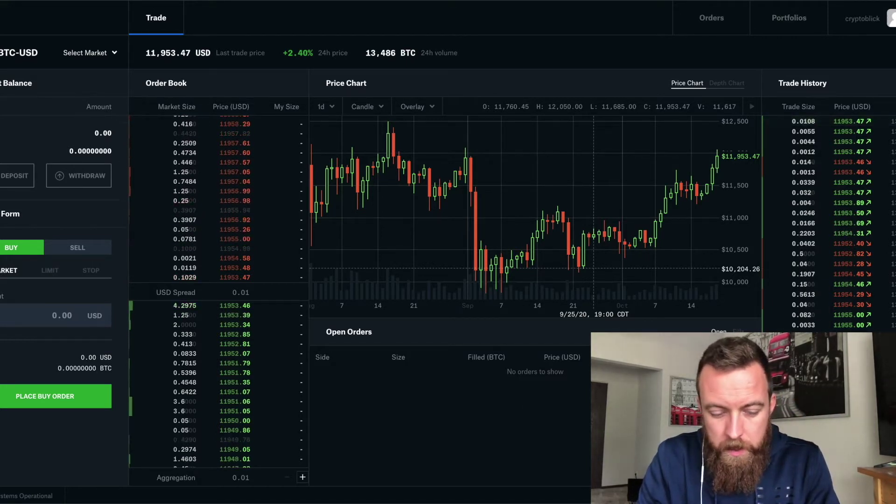
# Open a new Brave tab showing the Rewards card with 1.735 BAT estimated earnings
pyautogui.hotkey('ctrl', 't')
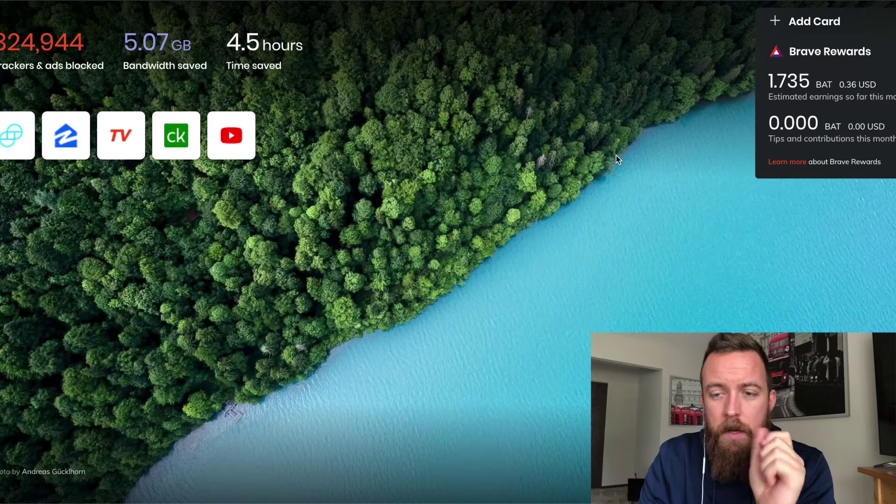
# Add the Binance and Gemini cards to the new tab page, then start connecting Gemini
pyautogui.click(814, 24)
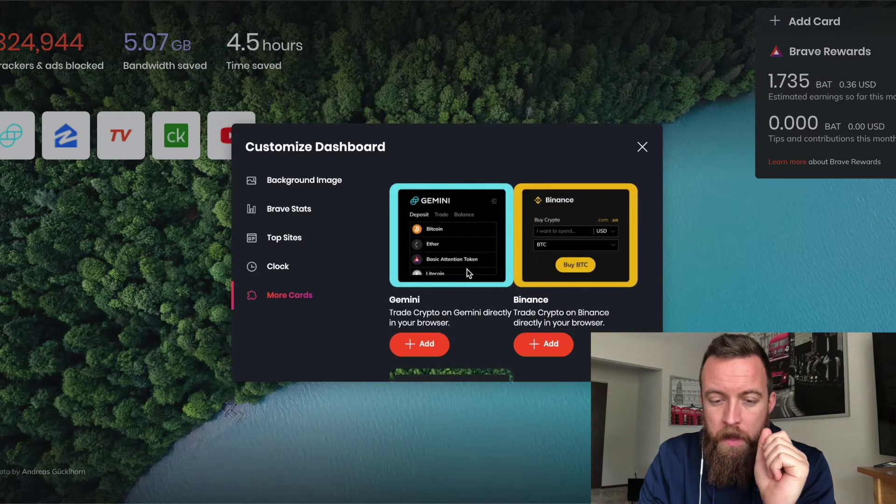
pyautogui.scroll(-3, 467, 270)
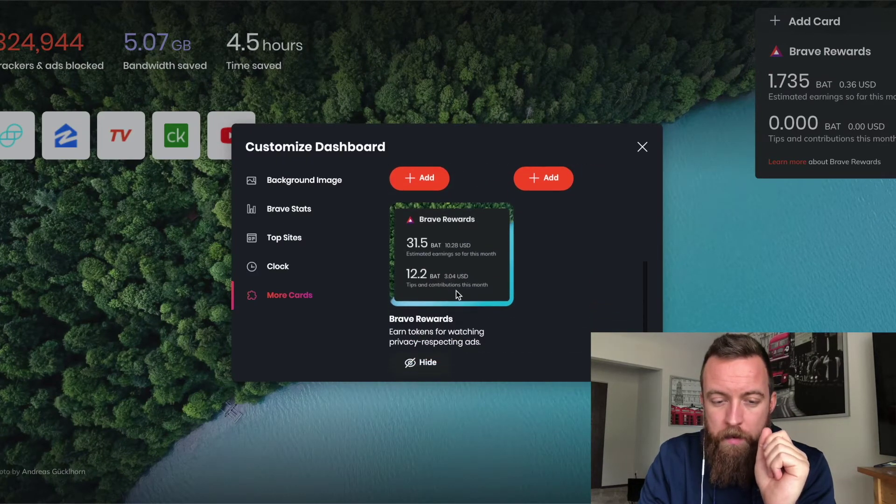
pyautogui.scroll(3, 456, 295)
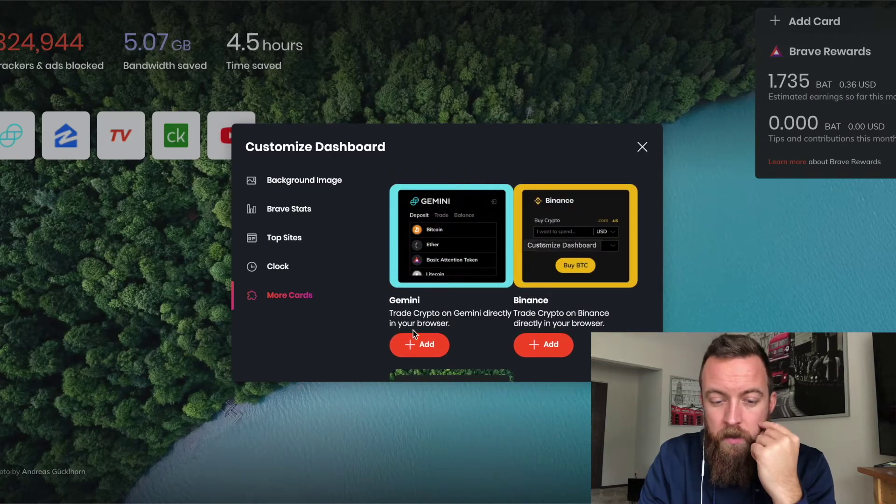
pyautogui.click(525, 346)
pyautogui.click(434, 356)
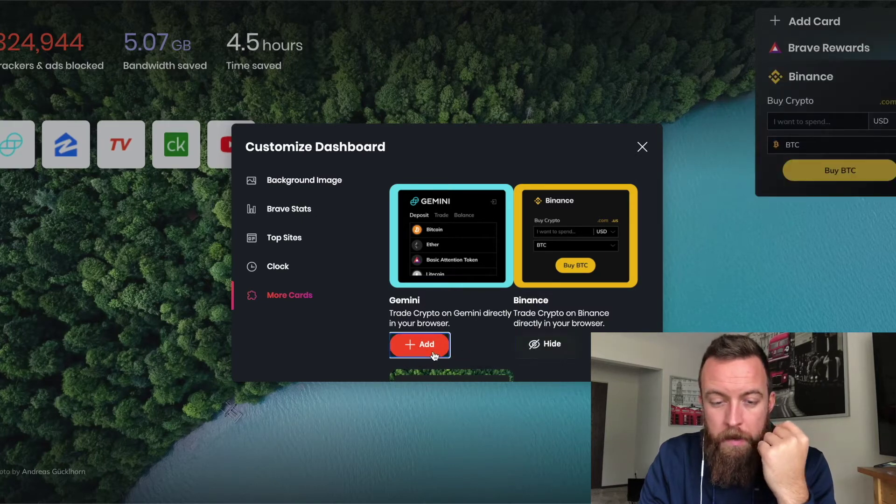
pyautogui.click(642, 148)
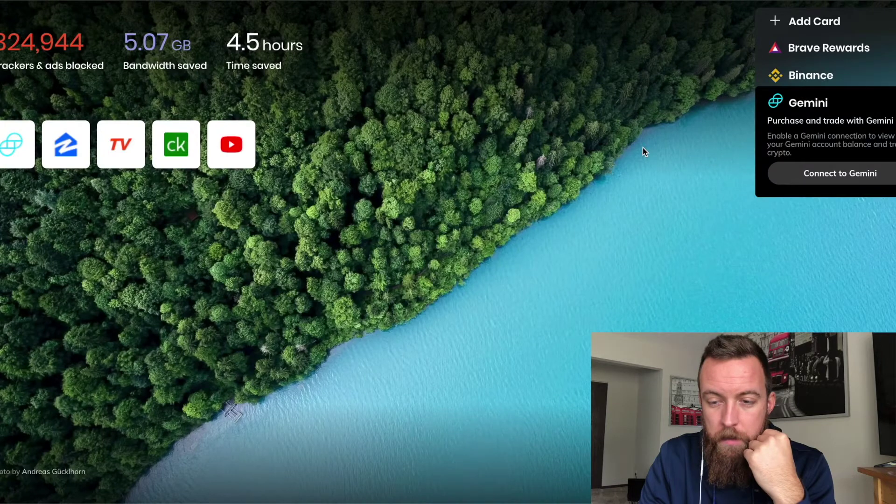
pyautogui.click(822, 174)
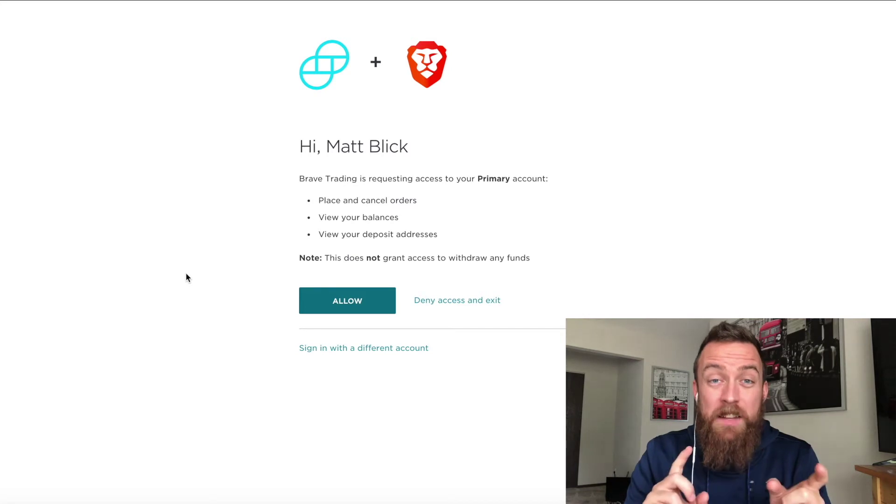
# Allow Brave Trading access to the Gemini account for the new tab card
pyautogui.click(322, 306)
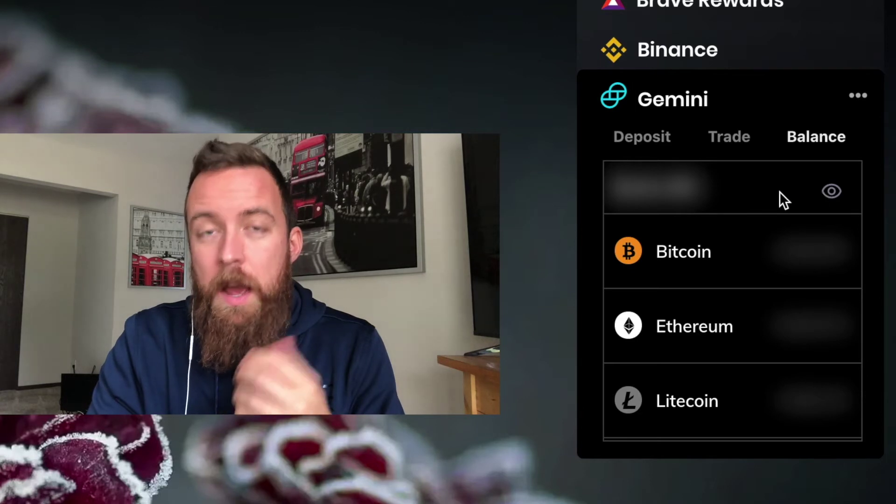
# Reveal the $10.96 Gemini balance and browse the card's Deposit, Trade and Balance tabs
pyautogui.click(831, 195)
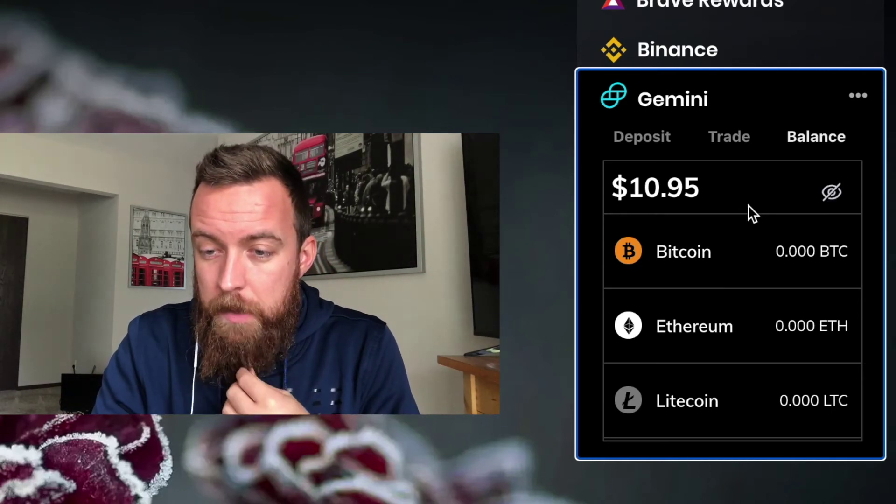
pyautogui.click(644, 144)
pyautogui.click(729, 147)
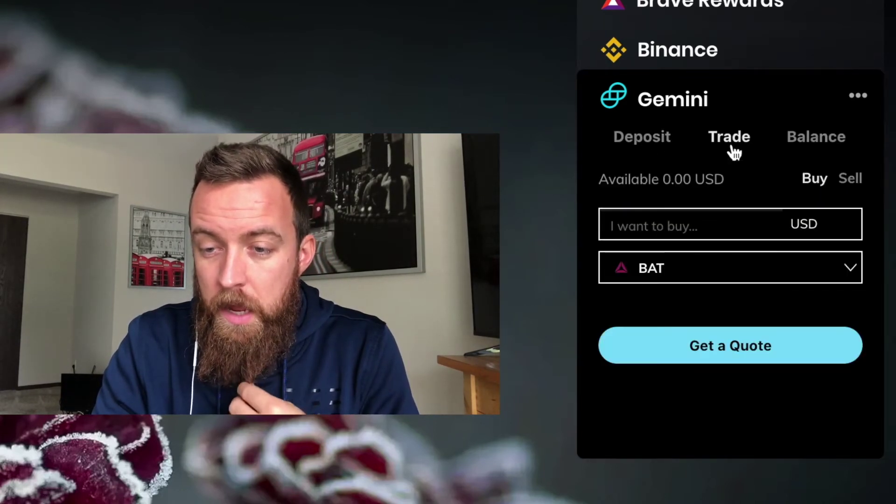
pyautogui.click(817, 148)
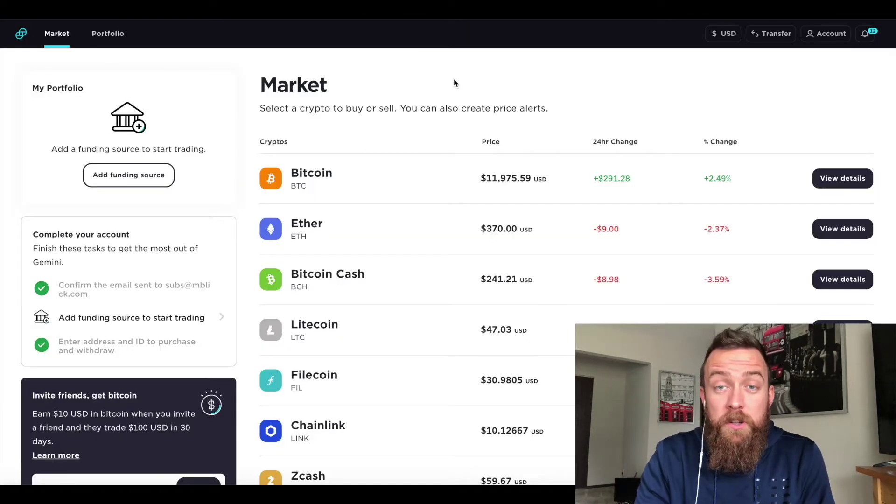
# Start a BAT withdrawal from Gemini's Transfer menu
pyautogui.click(768, 34)
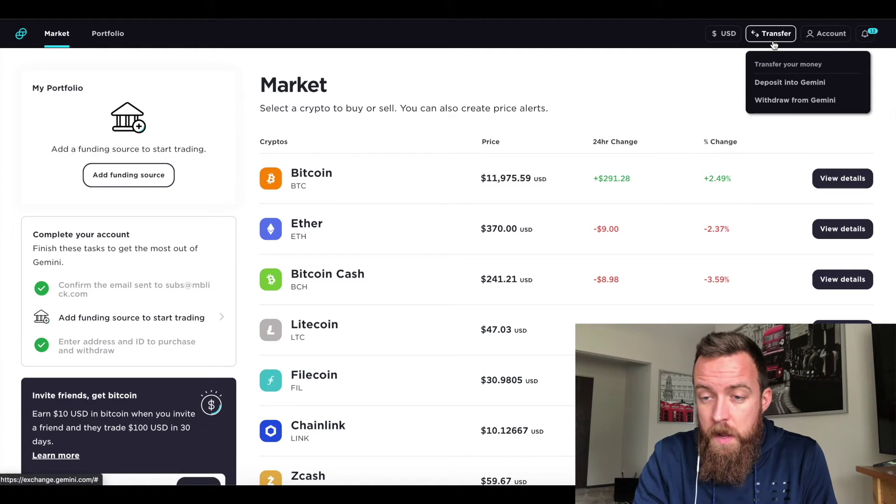
pyautogui.click(771, 100)
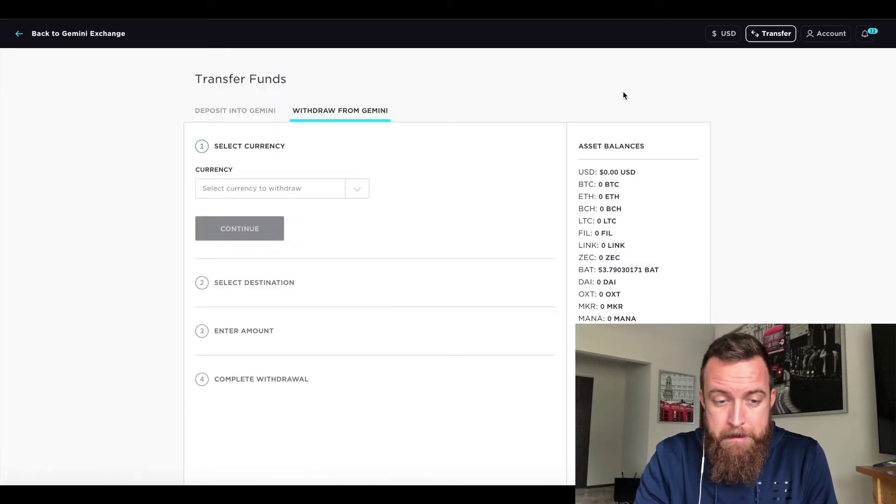
pyautogui.click(367, 191)
pyautogui.scroll(-5, 302, 264)
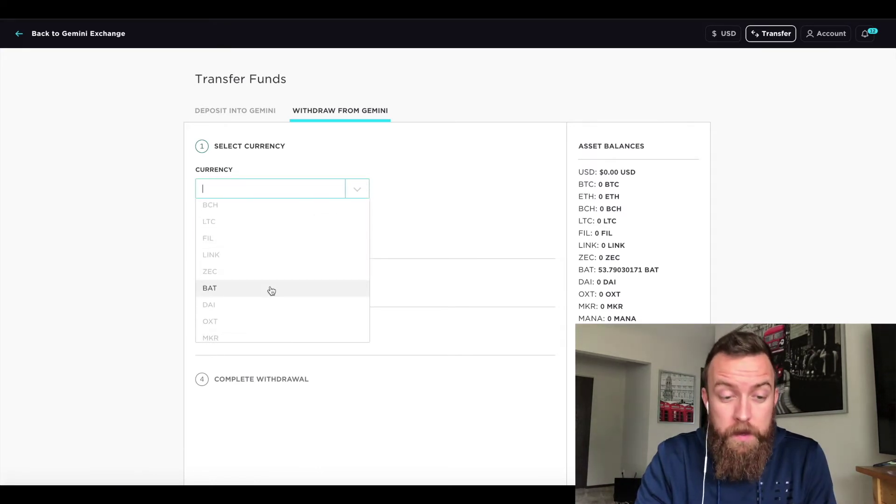
pyautogui.click(271, 291)
pyautogui.click(262, 231)
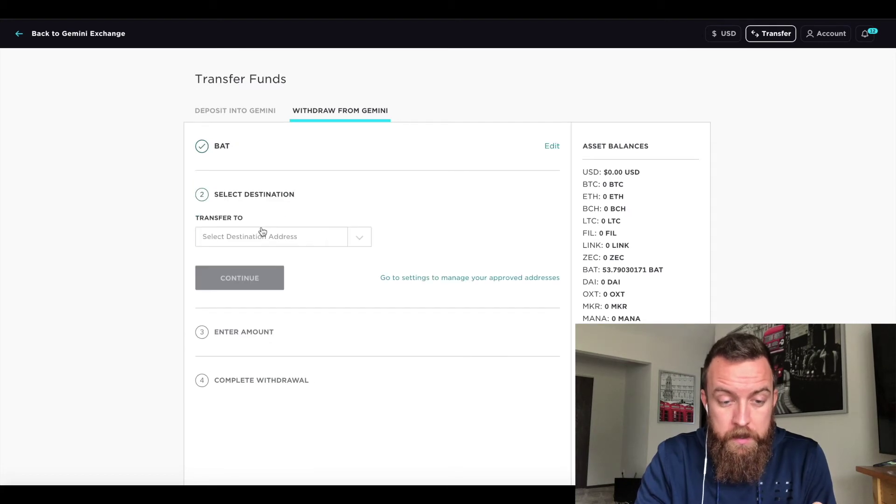
# Check the saved withdrawal destinations, then go to the Approved Addresses settings
pyautogui.click(251, 243)
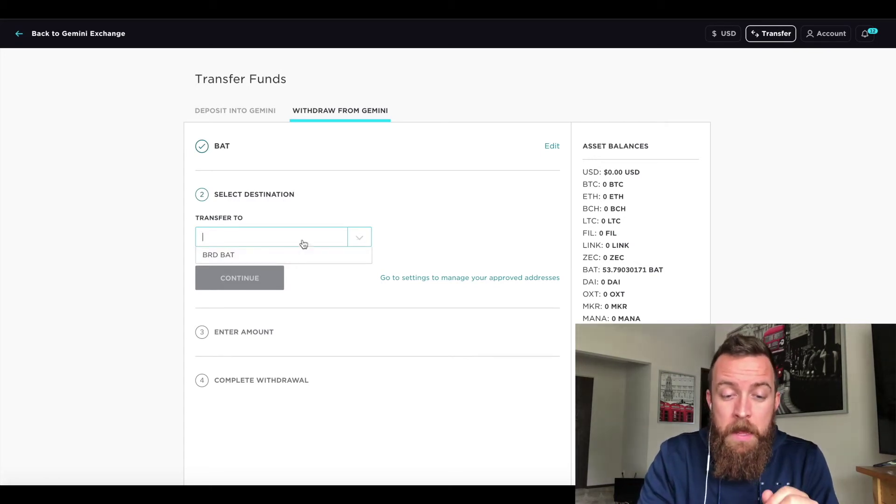
pyautogui.click(406, 228)
pyautogui.click(402, 279)
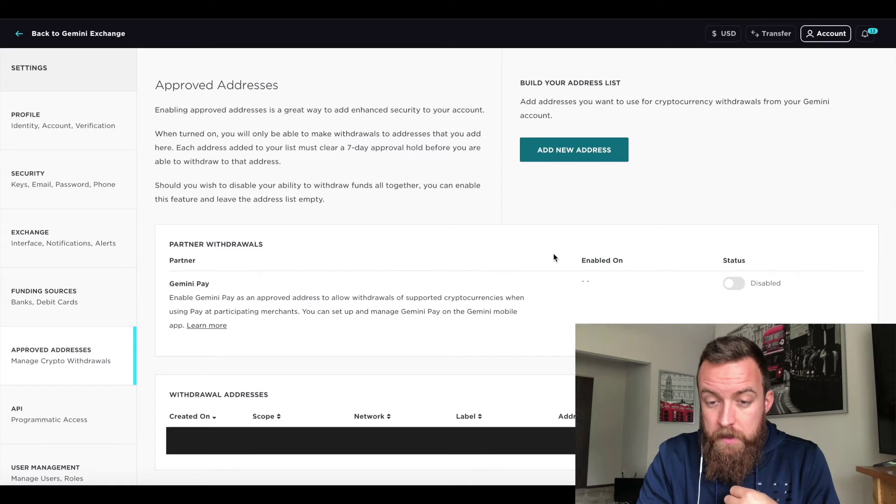
pyautogui.click(573, 156)
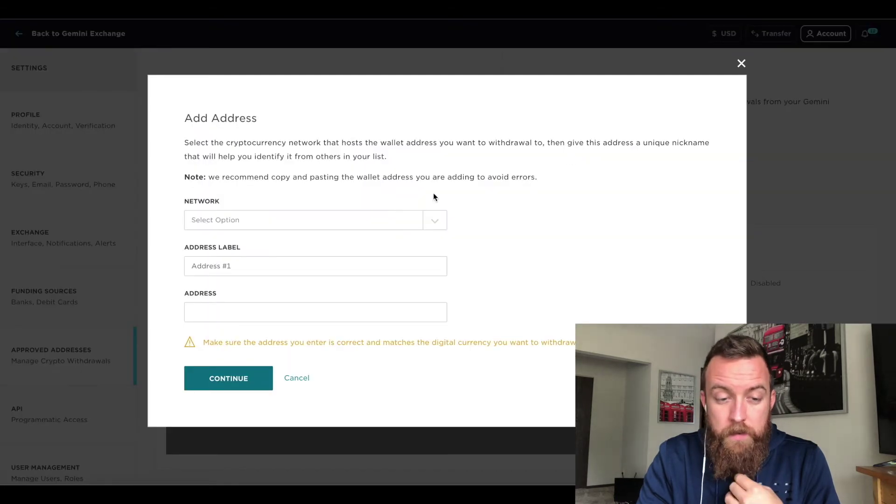
pyautogui.click(386, 224)
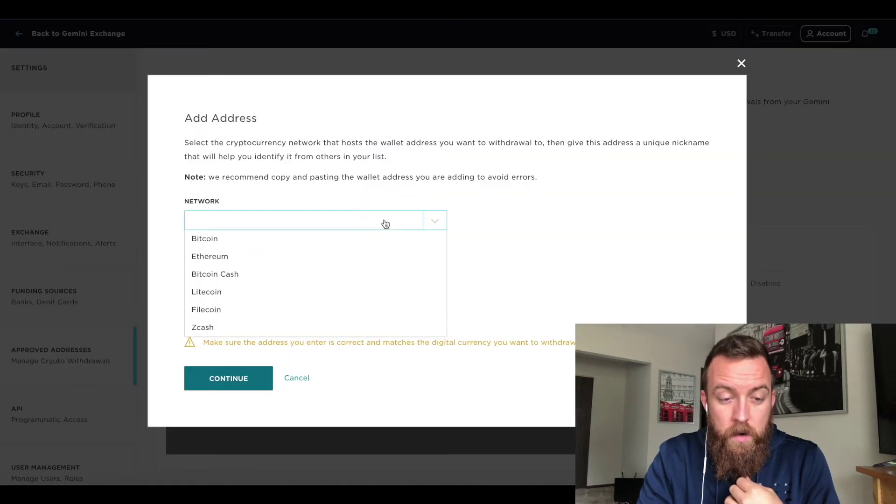
pyautogui.click(514, 231)
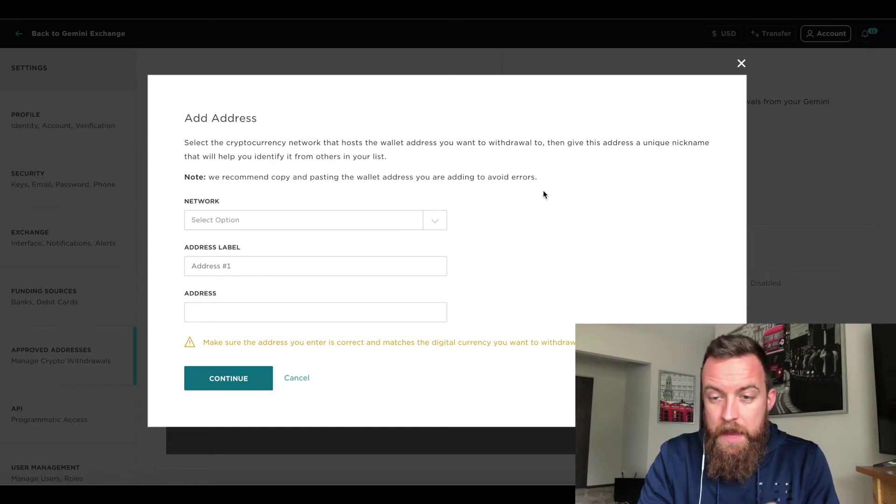
pyautogui.click(742, 64)
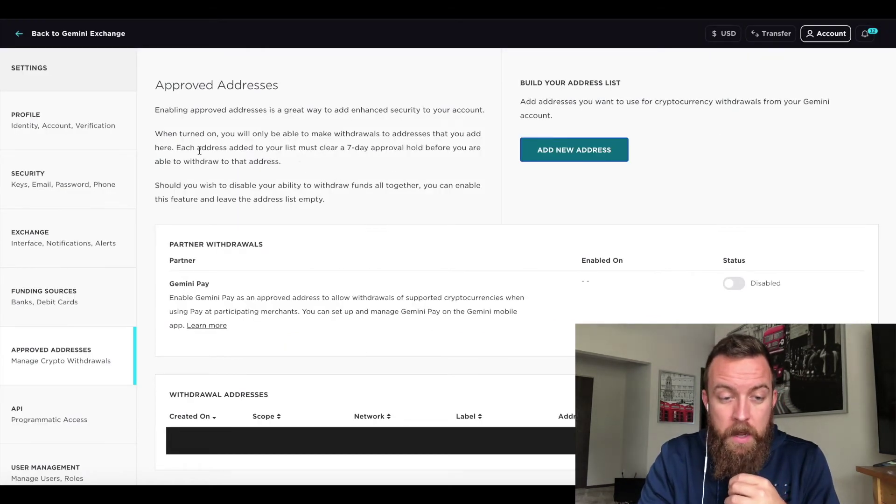
pyautogui.moveTo(178, 147); pyautogui.dragTo(303, 160)
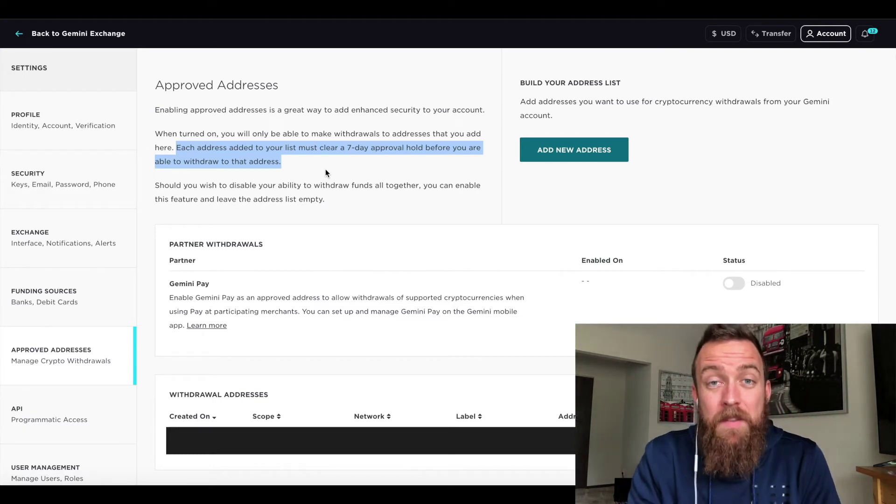
pyautogui.click(253, 143)
# Return to the withdrawal form and choose BAT with BRD BAT as destination
pyautogui.click(26, 21)
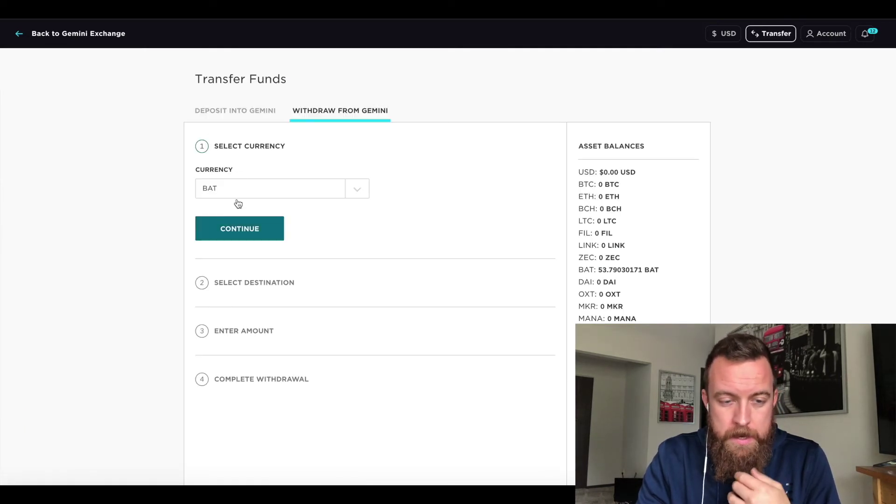
pyautogui.click(231, 227)
pyautogui.click(233, 232)
pyautogui.click(275, 256)
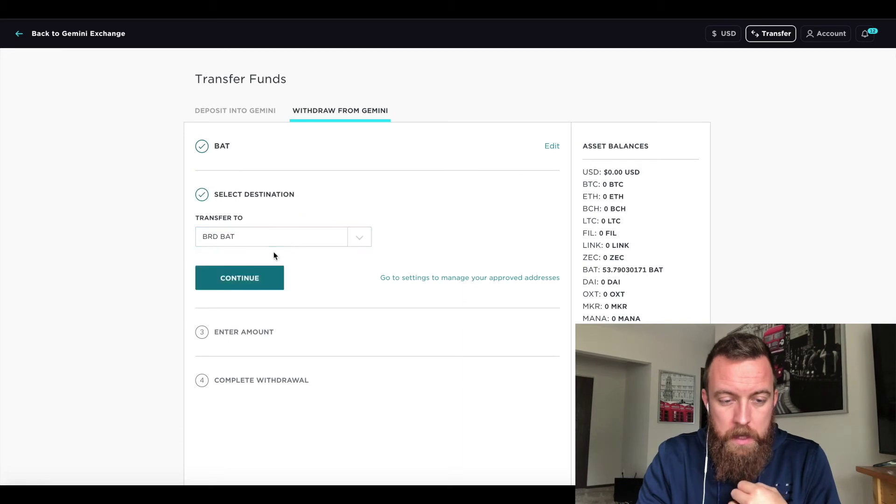
pyautogui.click(244, 286)
# Withdraw the full 53.79030171 BAT balance and submit the request
pyautogui.click(324, 288)
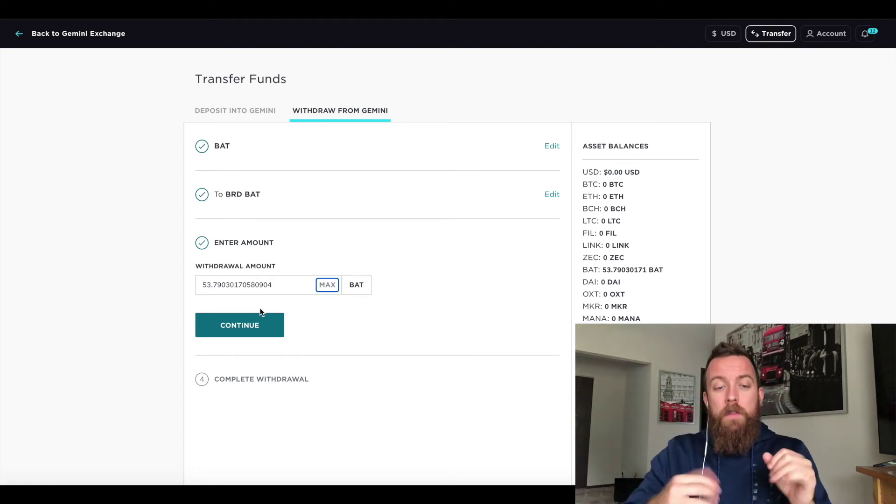
pyautogui.click(220, 328)
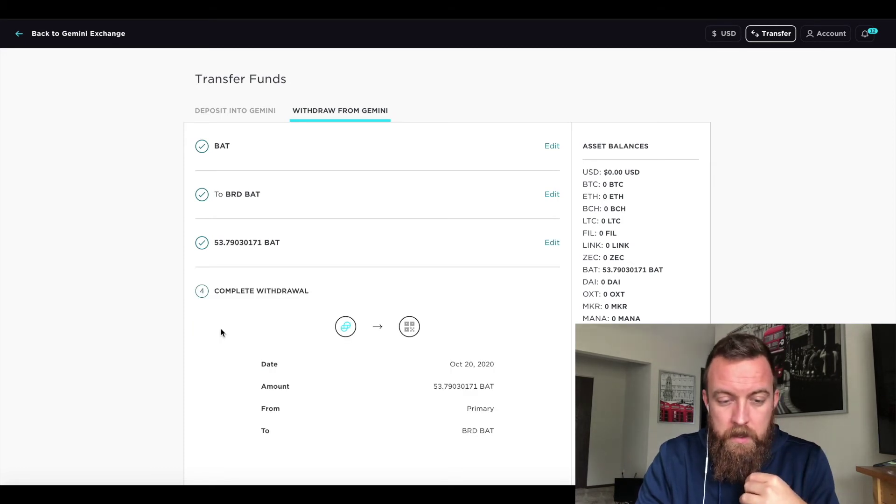
pyautogui.scroll(-2, 178, 318)
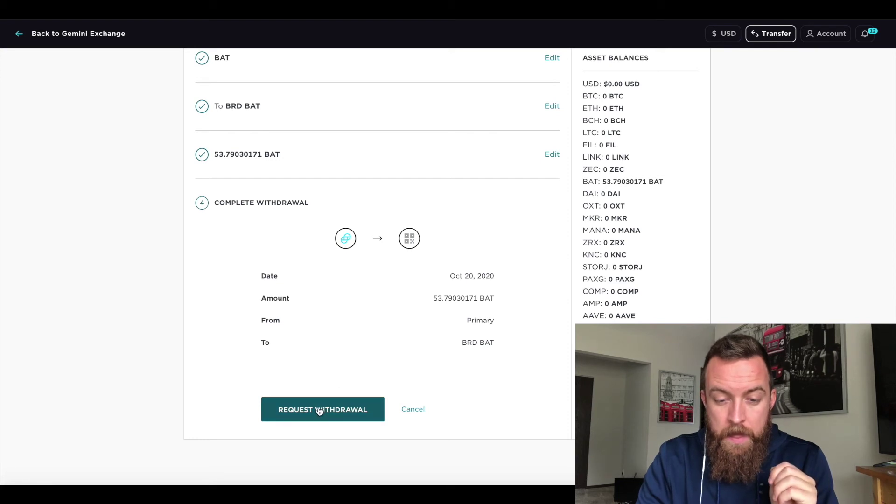
pyautogui.click(303, 412)
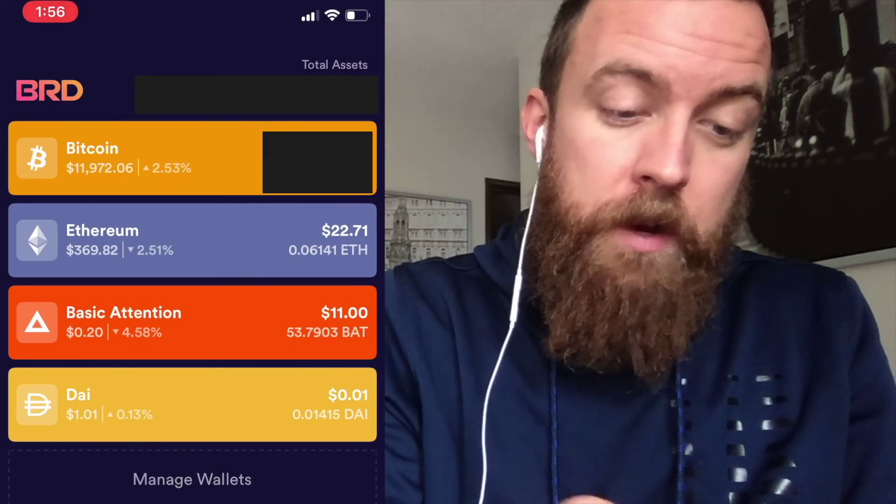
# Scroll the BRD wallet to confirm the 53.7903 BAT transfer is complete alongside ETH and DAI
pyautogui.scroll(1, 192, 280)
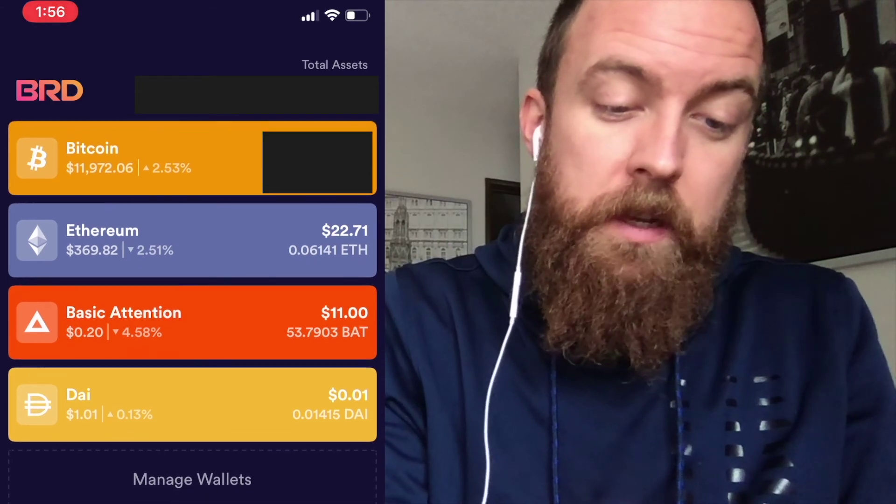